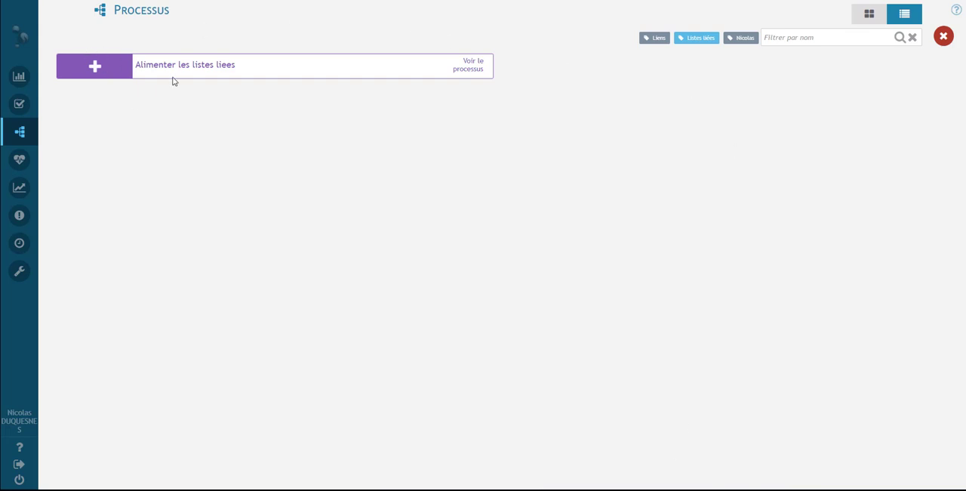
Step: Open the start form of the Alimenter les listes liees process and look through the choices of Exemple de liste
{"action": "left_click", "coordinate": [104, 71]}
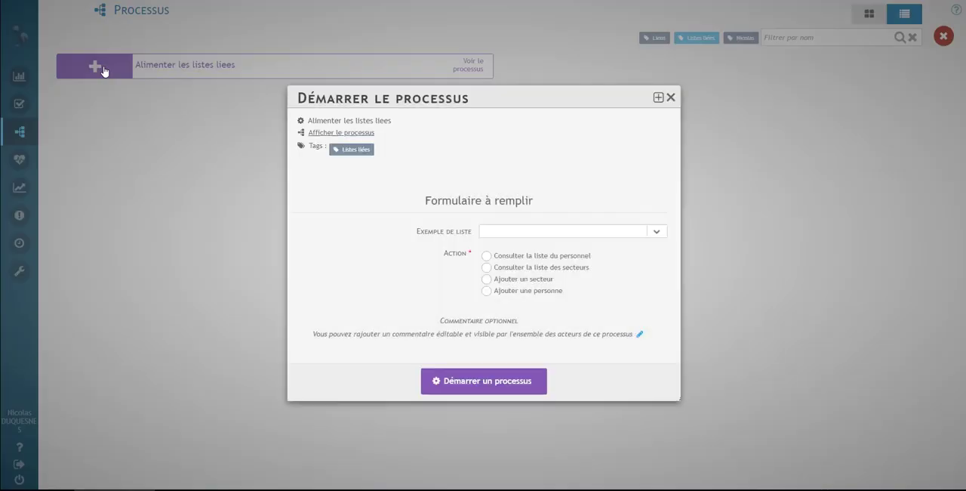
{"action": "left_click", "coordinate": [656, 233]}
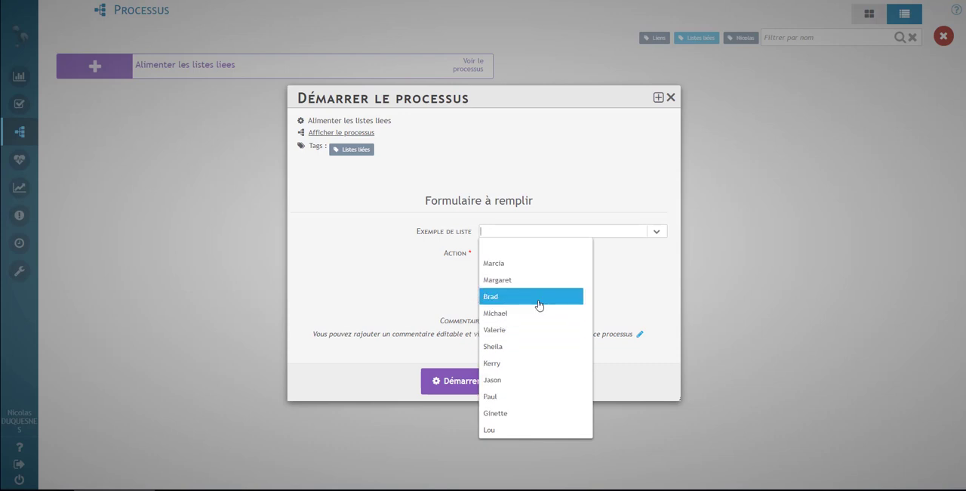
{"action": "left_click", "coordinate": [641, 272]}
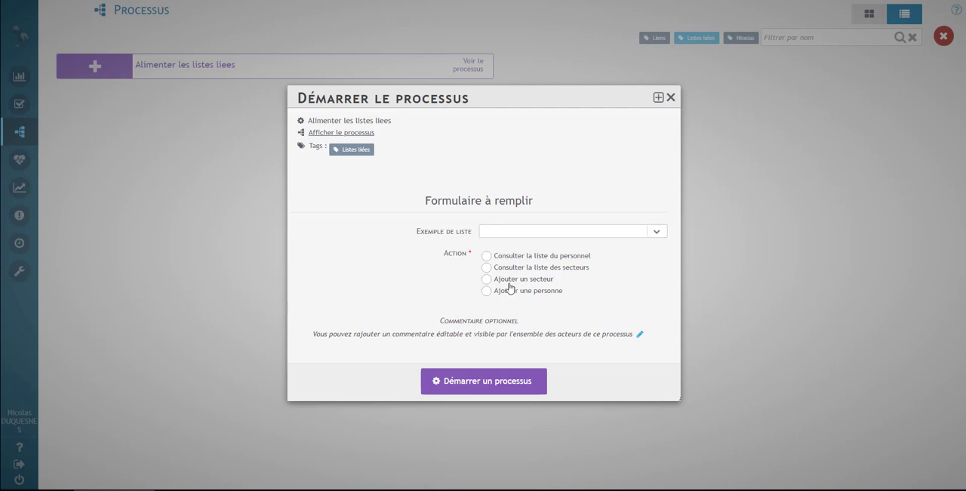
Step: Consult the personnel list and the sector list through the matching Action options of the form
{"action": "left_click", "coordinate": [487, 255]}
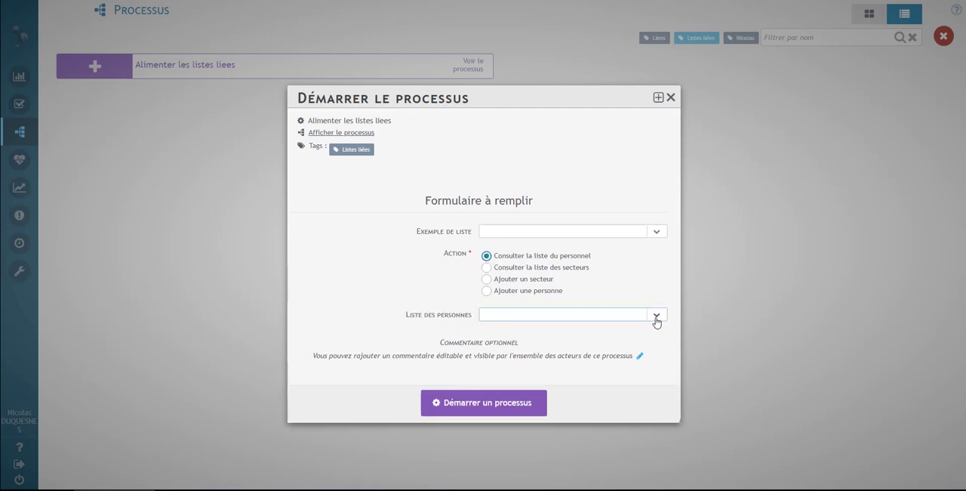
{"action": "left_click", "coordinate": [656, 315]}
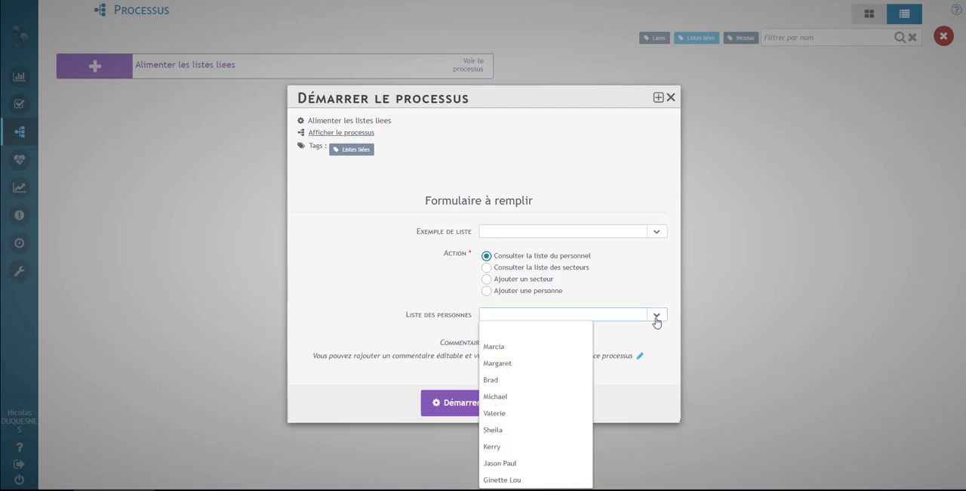
{"action": "left_click", "coordinate": [656, 316]}
{"action": "left_click", "coordinate": [519, 268]}
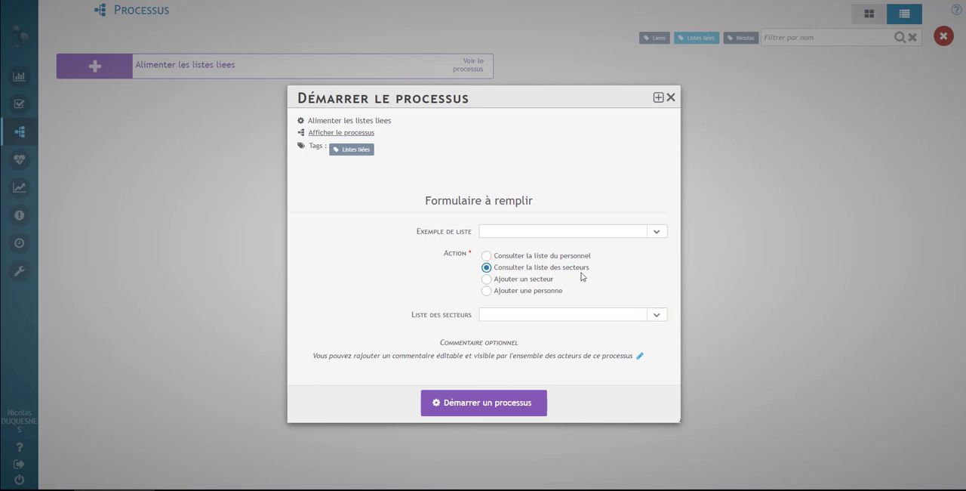
{"action": "left_click", "coordinate": [656, 316]}
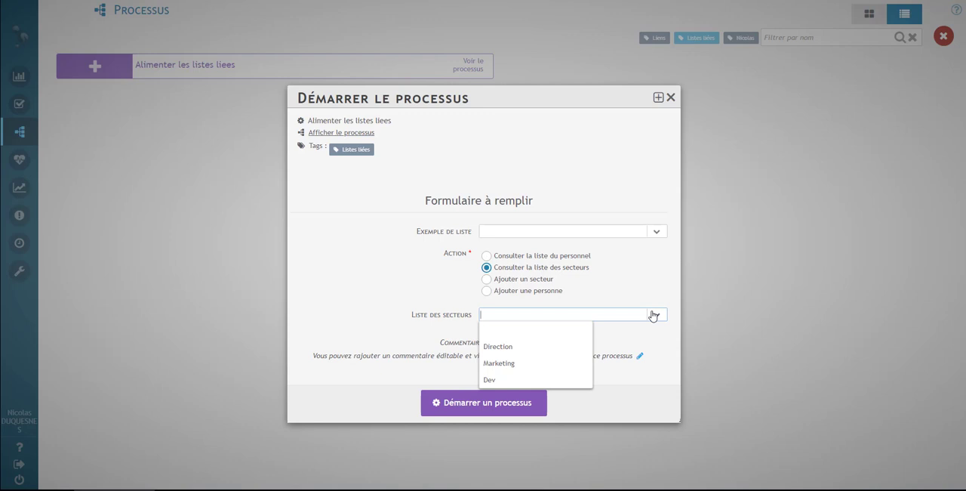
Step: Choose the action Ajouter un secteur, enter Commercial as the new sector and start the process
{"action": "left_click", "coordinate": [531, 279]}
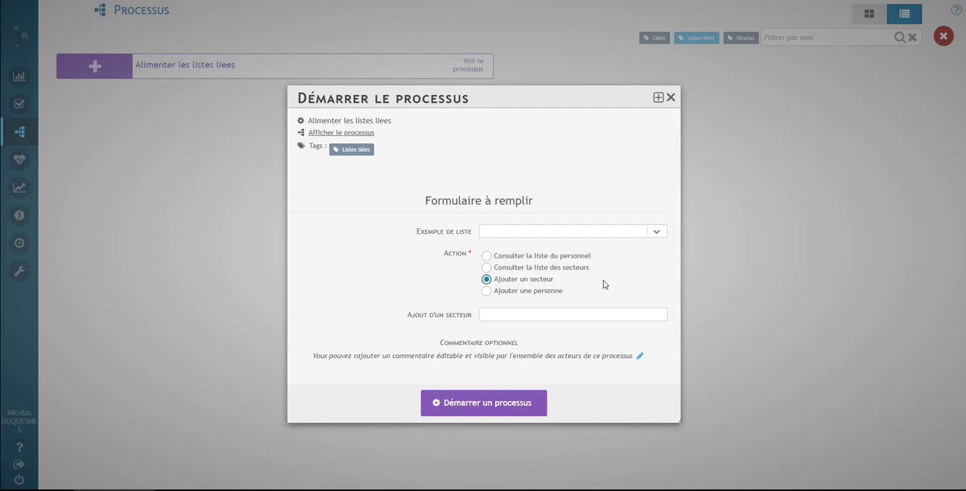
{"action": "left_click", "coordinate": [595, 314]}
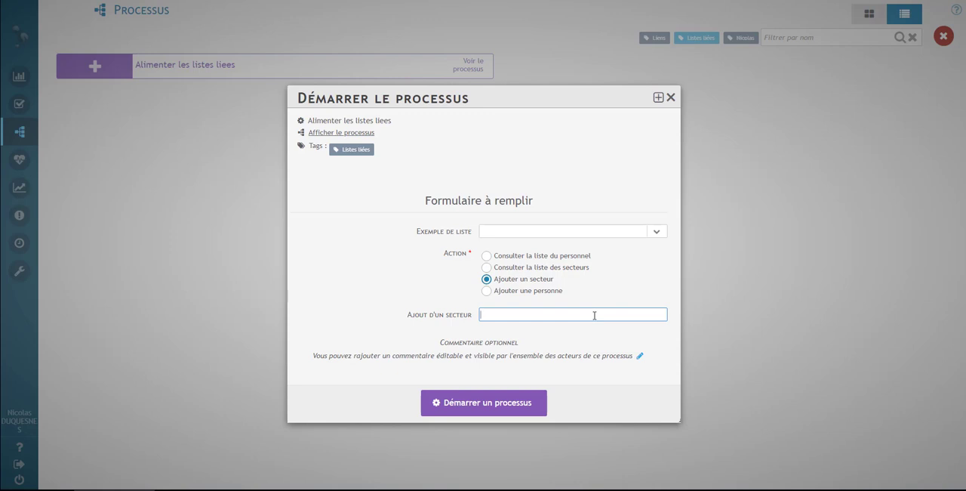
{"action": "type", "text": "Commercial"}
{"action": "left_click", "coordinate": [490, 412]}
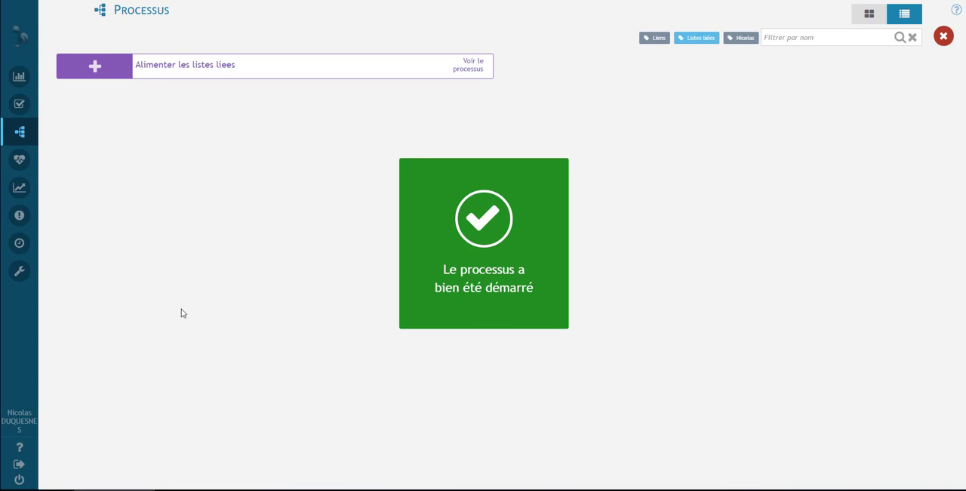
Step: Start the process again with Ajouter une personne, entering the new collaborator's first name and the sector Dev
{"action": "left_click", "coordinate": [96, 65]}
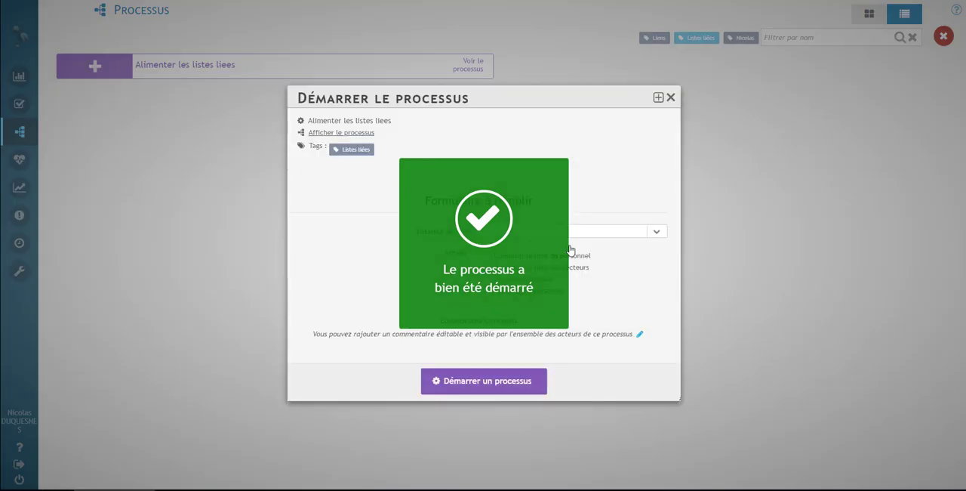
{"action": "left_click", "coordinate": [510, 294]}
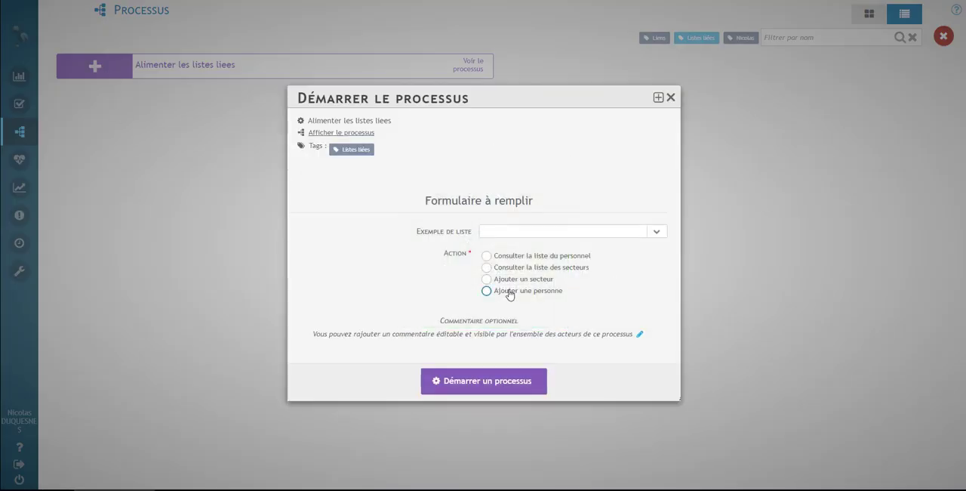
{"action": "left_click", "coordinate": [514, 315]}
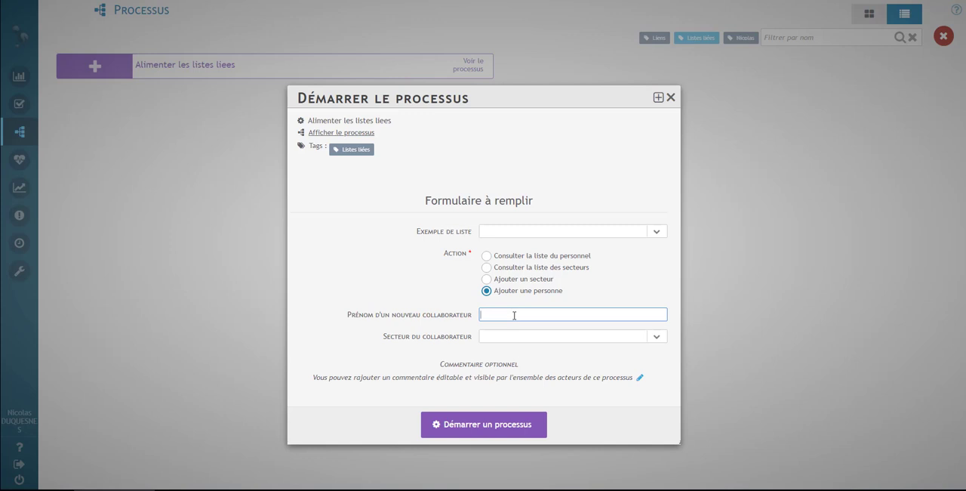
{"action": "type", "text": "Paul"}
{"action": "left_click", "coordinate": [638, 336]}
{"action": "left_click", "coordinate": [534, 402]}
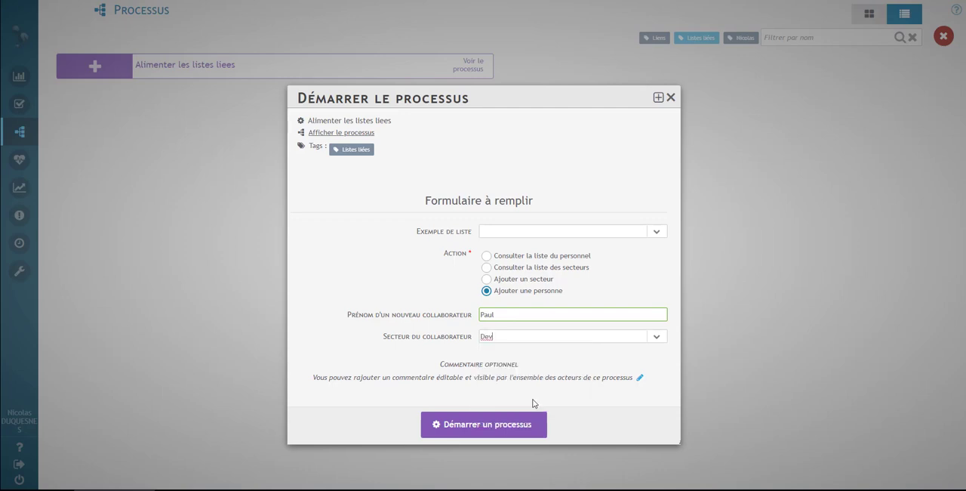
{"action": "left_click", "coordinate": [479, 428]}
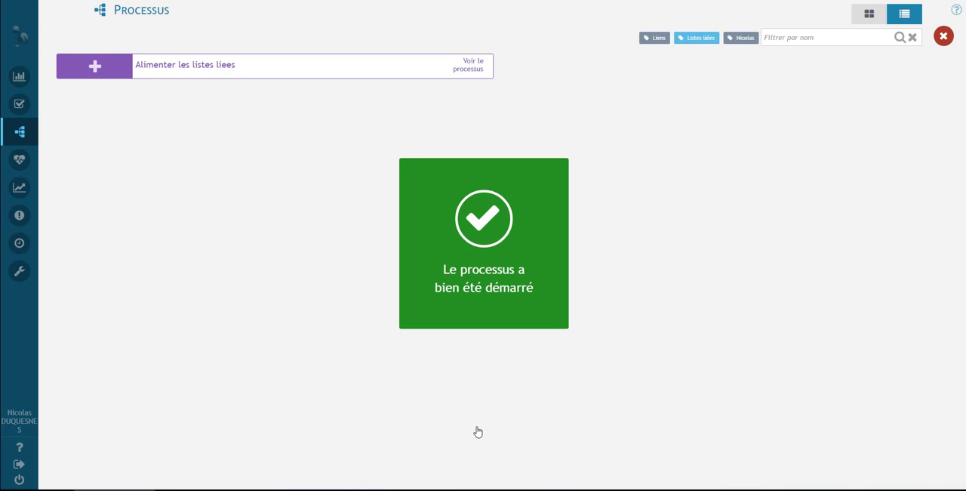
Step: Open the Visualiser une liste task and filter its persons by the sectors Direction, Marketing and Dev in turn
{"action": "mouse_move", "coordinate": [29, 110]}
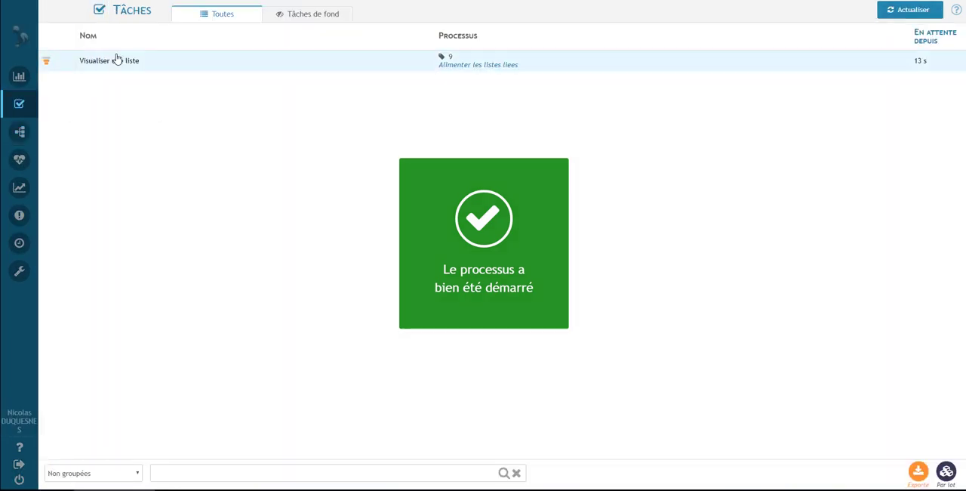
{"action": "left_click", "coordinate": [117, 60]}
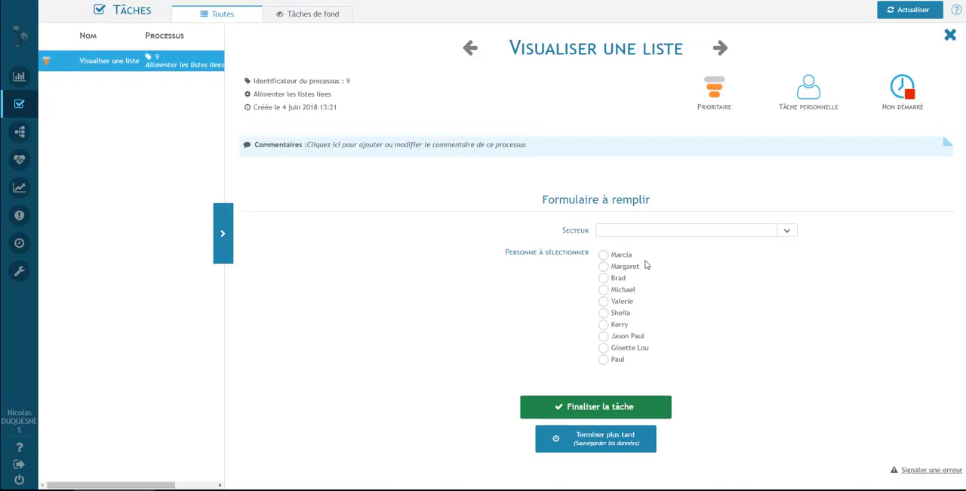
{"action": "left_click", "coordinate": [792, 234]}
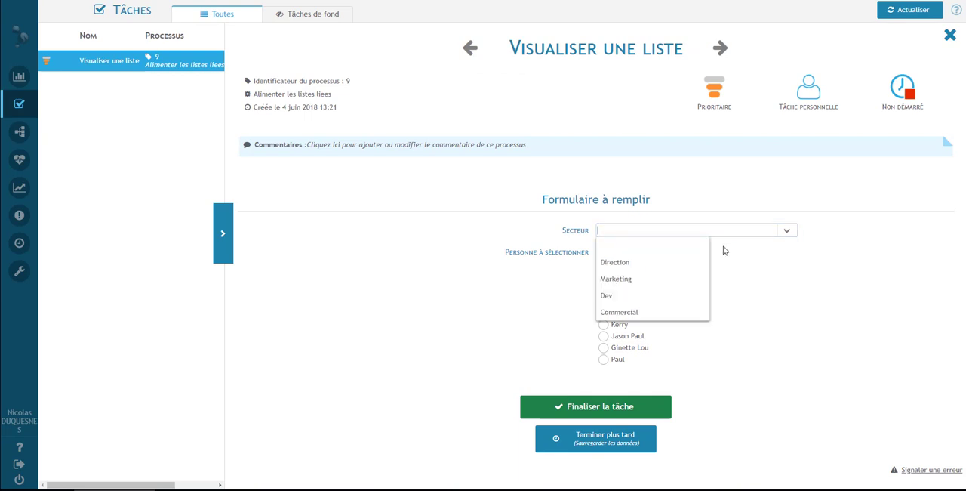
{"action": "left_click", "coordinate": [674, 263]}
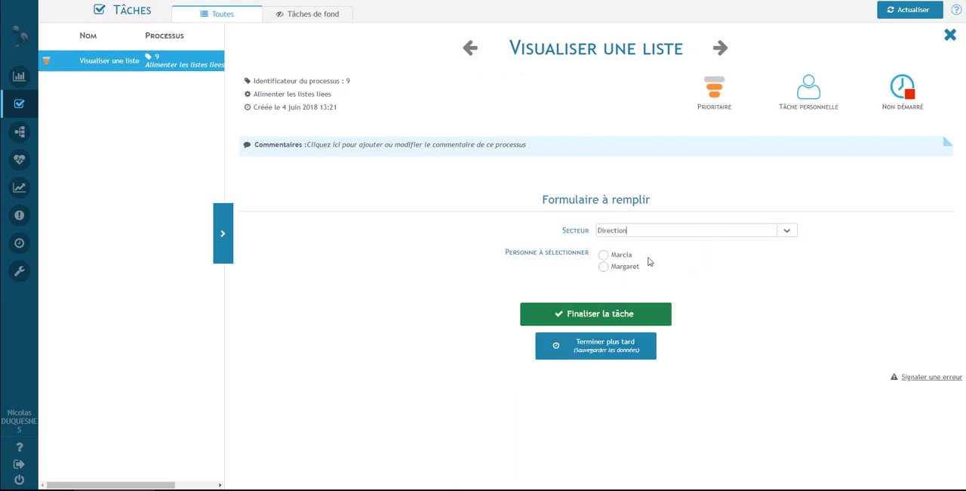
{"action": "left_click", "coordinate": [788, 238]}
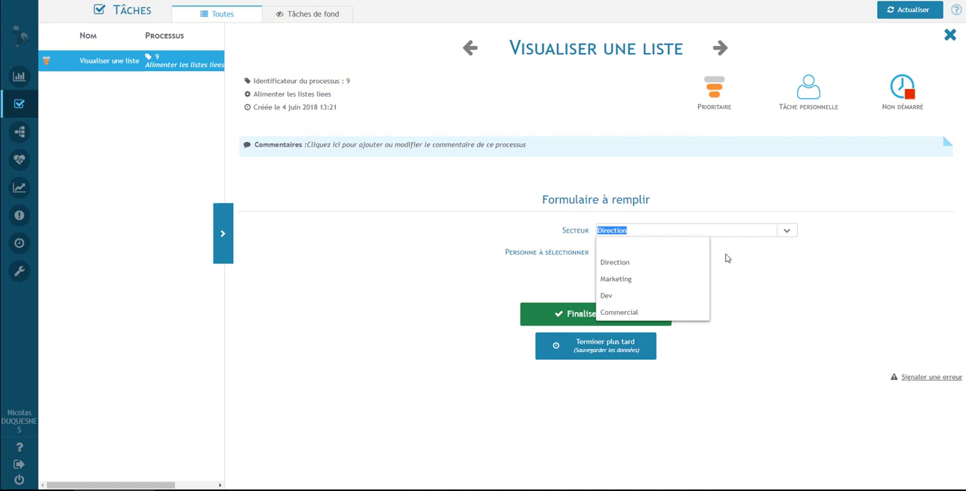
{"action": "left_click", "coordinate": [674, 277]}
{"action": "left_click", "coordinate": [793, 231]}
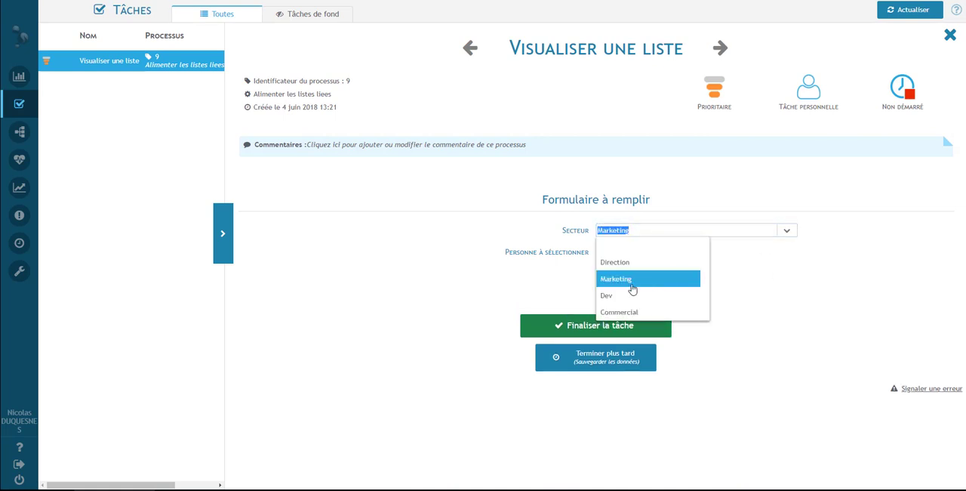
{"action": "left_click", "coordinate": [630, 296]}
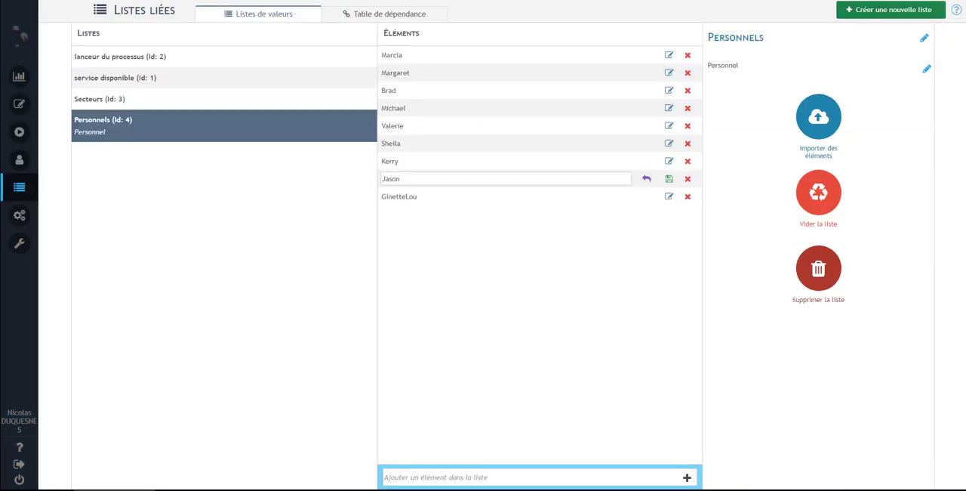
Step: Examine the elements of the Secteurs and Personnels linked lists in IteropDesign
{"action": "mouse_move", "coordinate": [19, 190]}
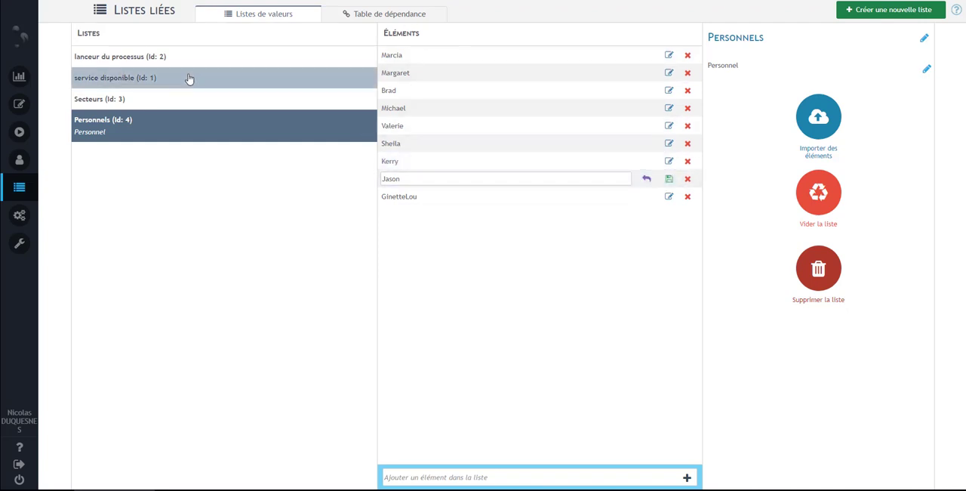
{"action": "left_click", "coordinate": [151, 103]}
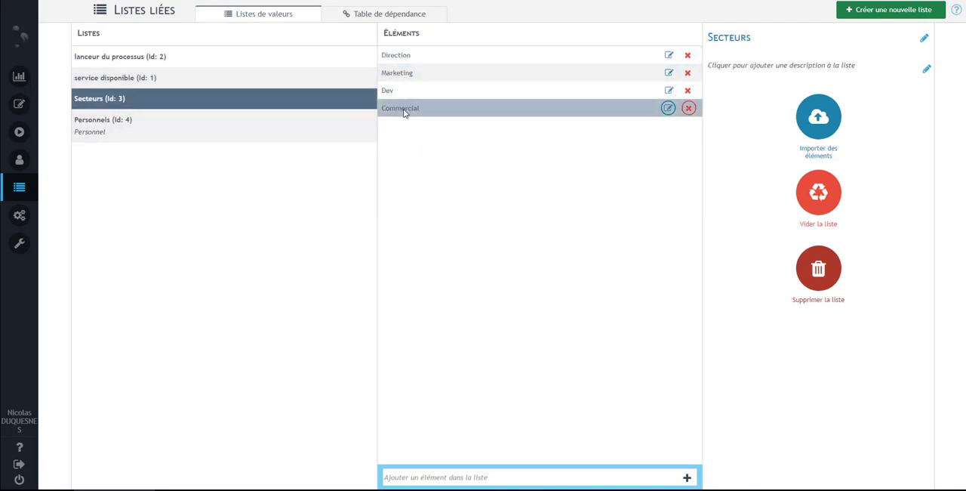
{"action": "left_click", "coordinate": [153, 125]}
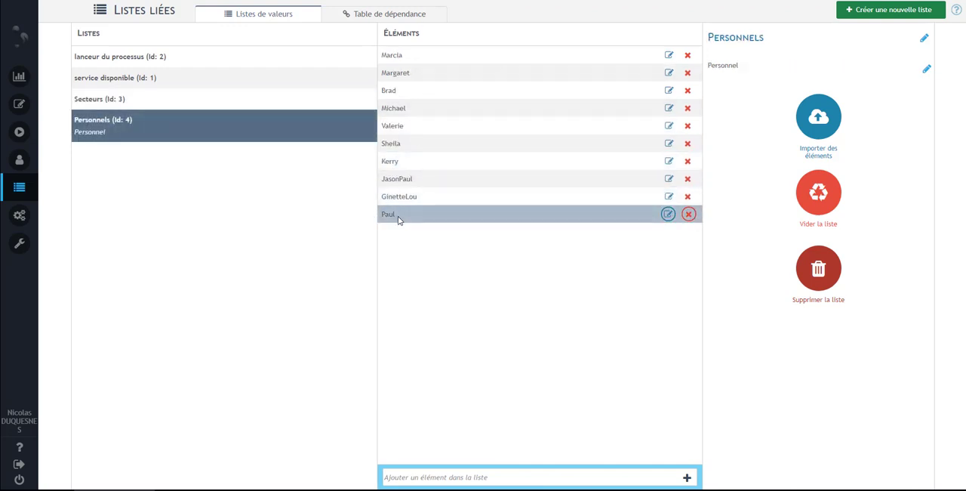
Step: In the Secteurs / Personnels dependency table, reassign the person in the last row from Dev to Commercial
{"action": "left_click", "coordinate": [361, 17]}
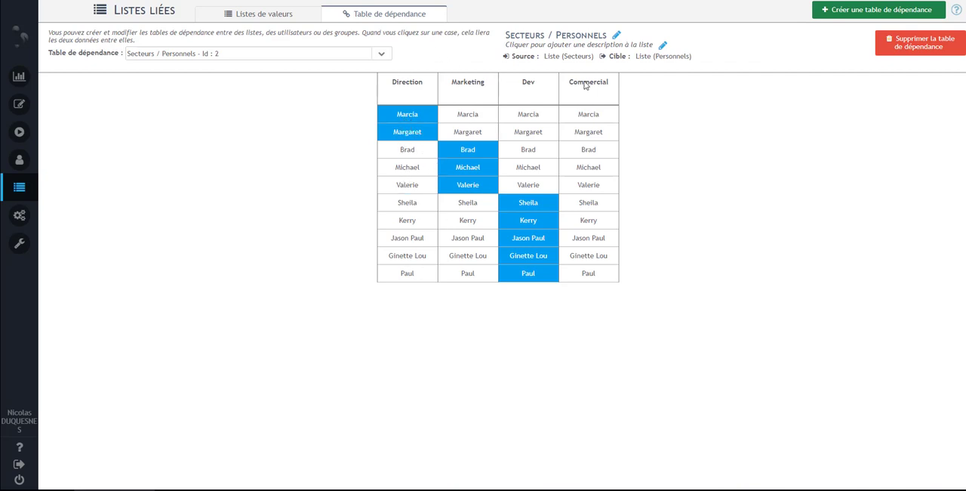
{"action": "left_click", "coordinate": [540, 274]}
{"action": "left_click", "coordinate": [594, 260]}
{"action": "left_click", "coordinate": [591, 273]}
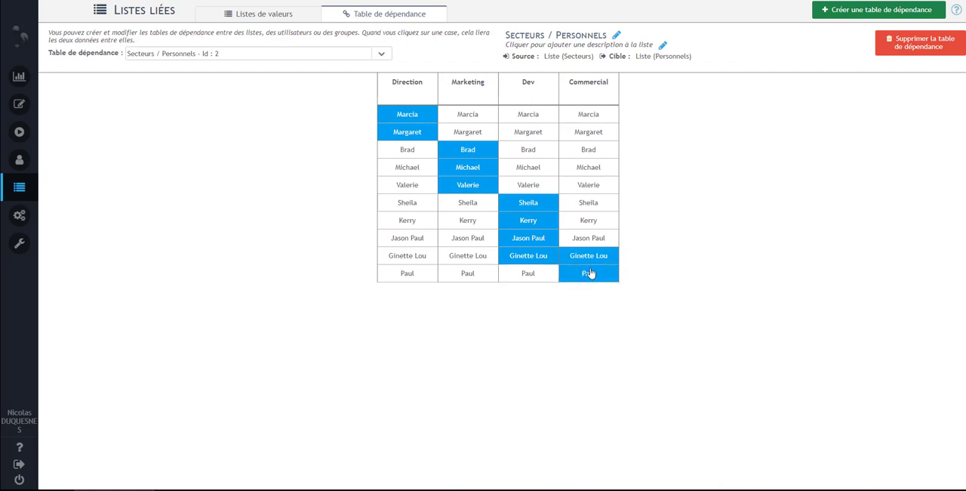
{"action": "left_click", "coordinate": [591, 256]}
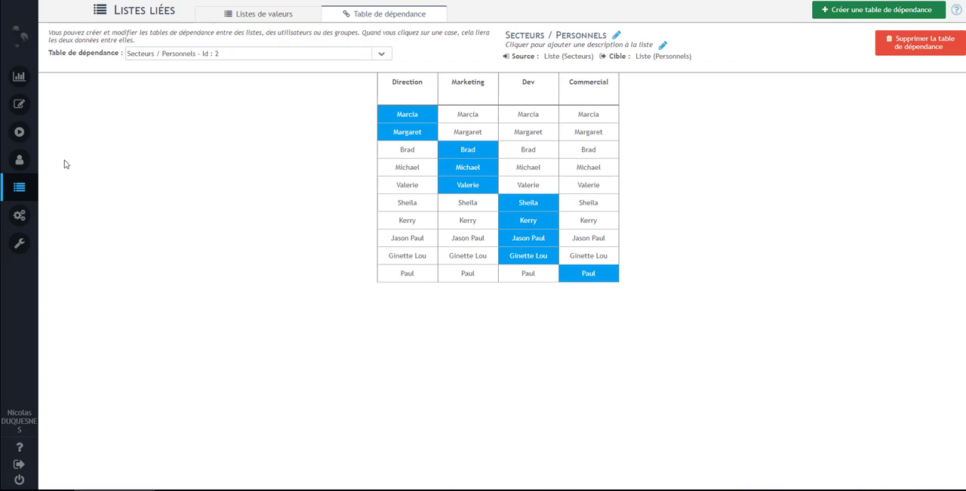
Step: Evolve the deployed Alimenter les listes liees process into a new model version from the deployment management page
{"action": "mouse_move", "coordinate": [40, 164]}
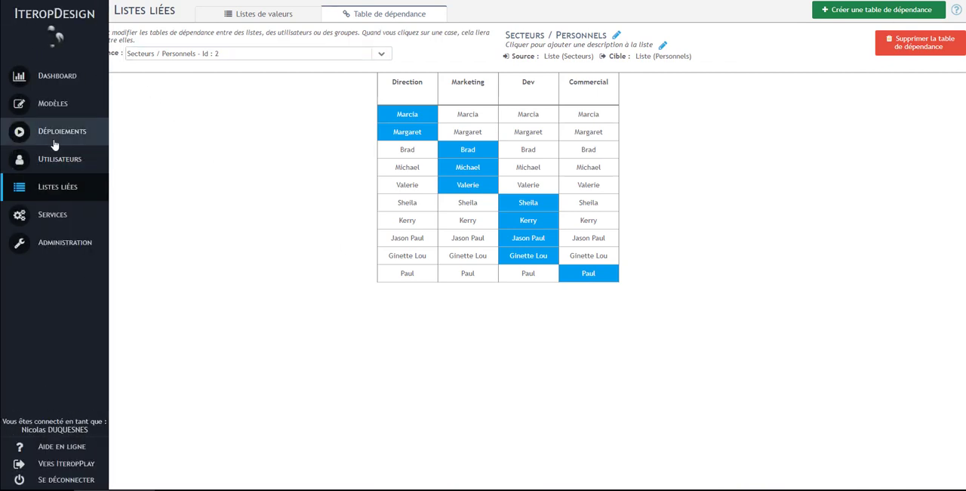
{"action": "left_click", "coordinate": [54, 142]}
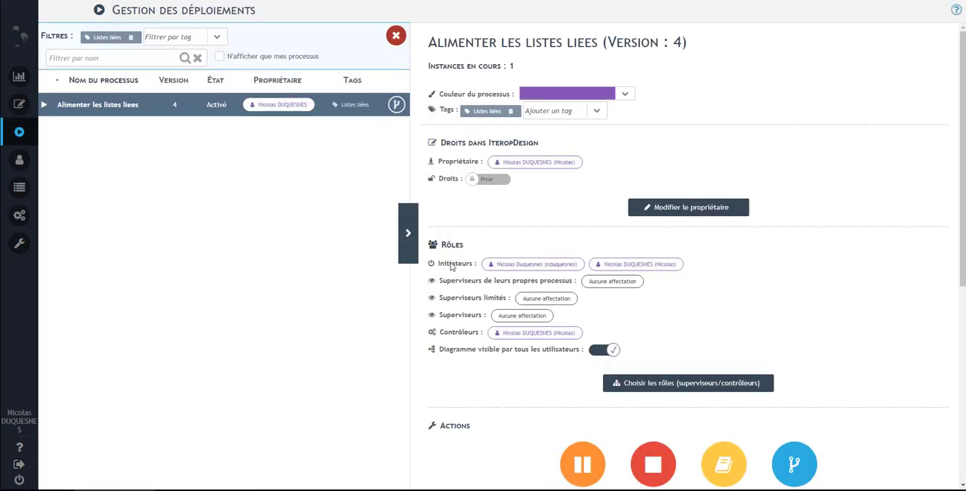
{"action": "scroll", "coordinate": [492, 265], "scroll_direction": "down", "scroll_amount": 5}
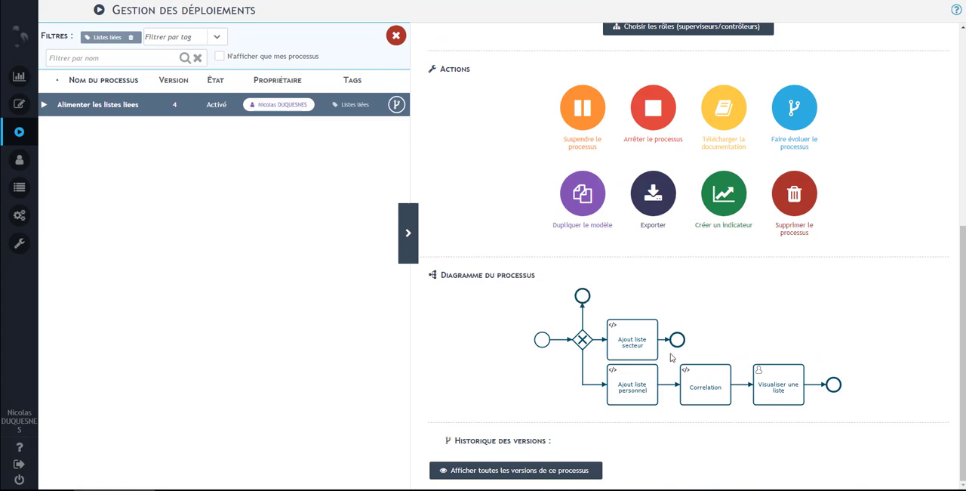
{"action": "left_click", "coordinate": [795, 112]}
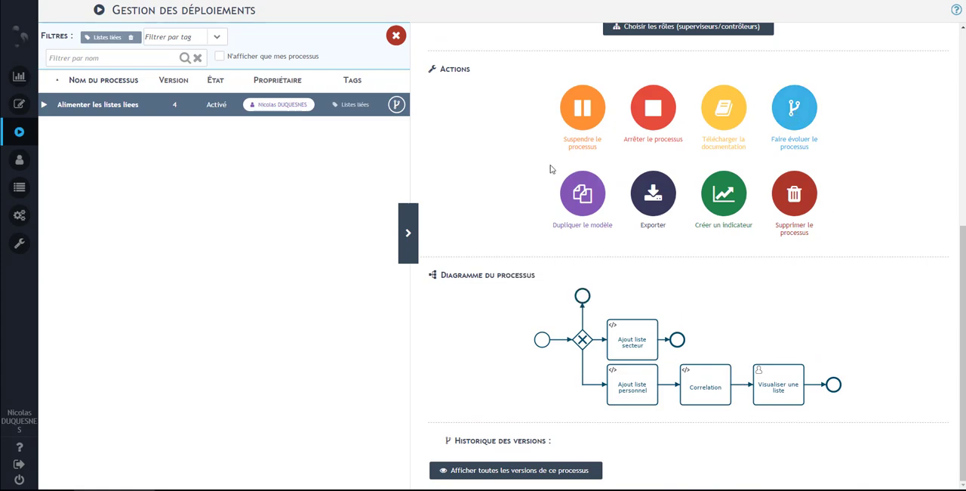
{"action": "left_click", "coordinate": [452, 268]}
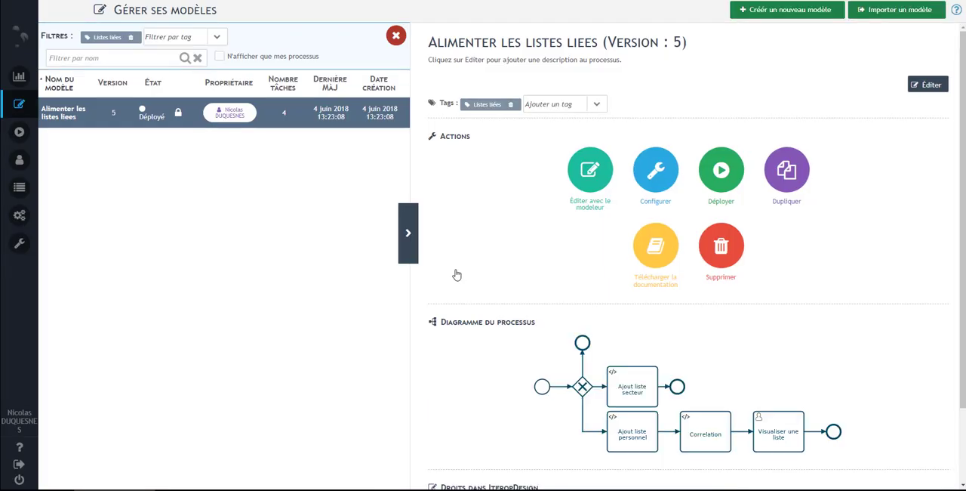
{"action": "scroll", "coordinate": [572, 201], "scroll_direction": "down", "scroll_amount": 2}
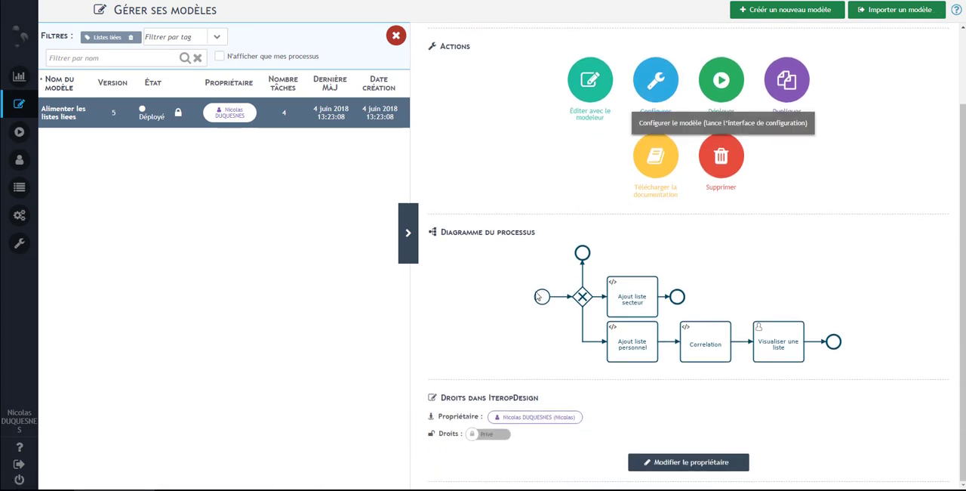
Step: Open the model's configuration and examine the start form's Liste des personnes field, including its advanced options and display condition
{"action": "left_click", "coordinate": [650, 90]}
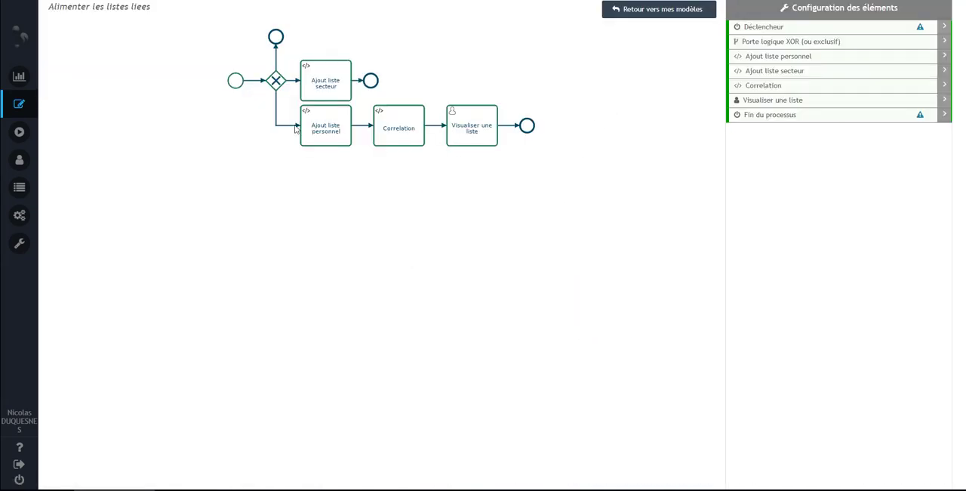
{"action": "left_click", "coordinate": [237, 81]}
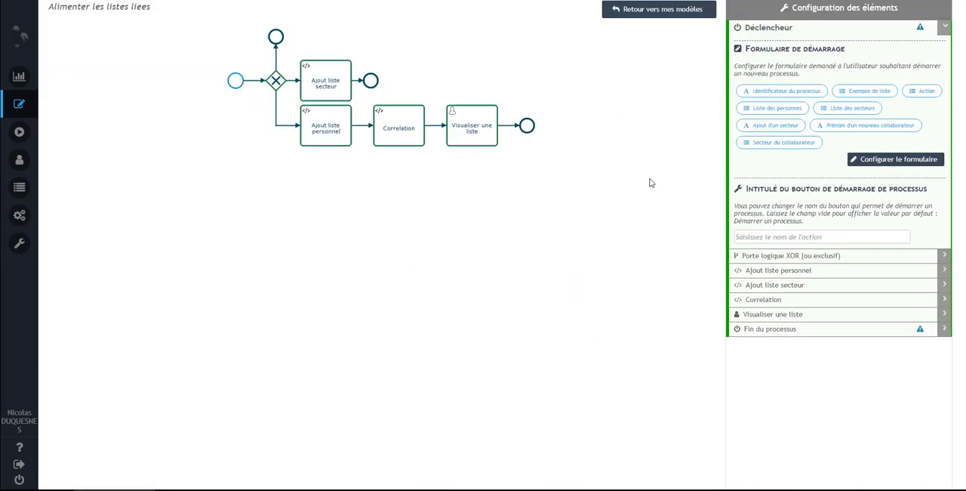
{"action": "left_click", "coordinate": [887, 165]}
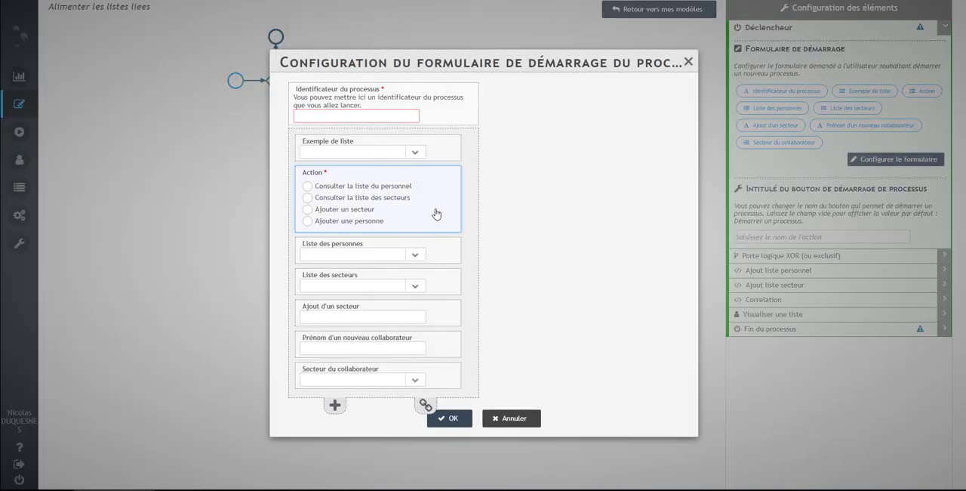
{"action": "left_click", "coordinate": [441, 261]}
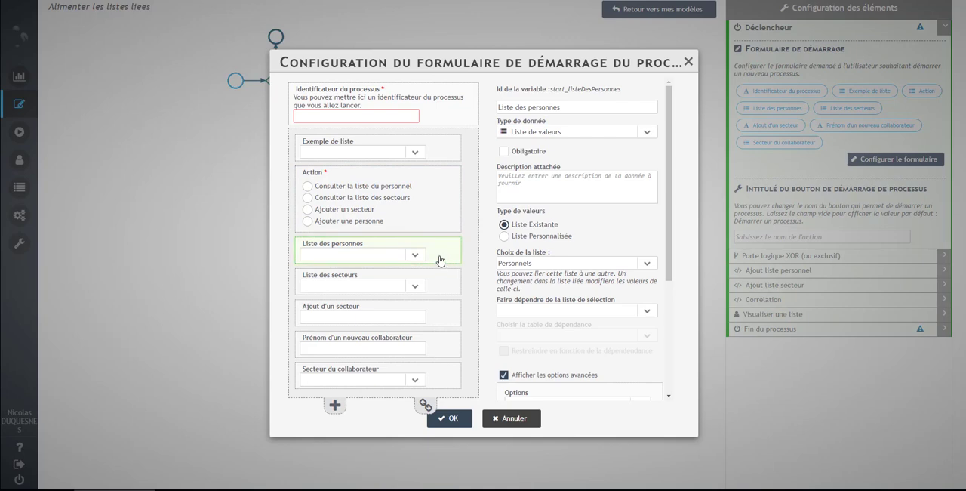
{"action": "scroll", "coordinate": [594, 321], "scroll_direction": "down", "scroll_amount": 2}
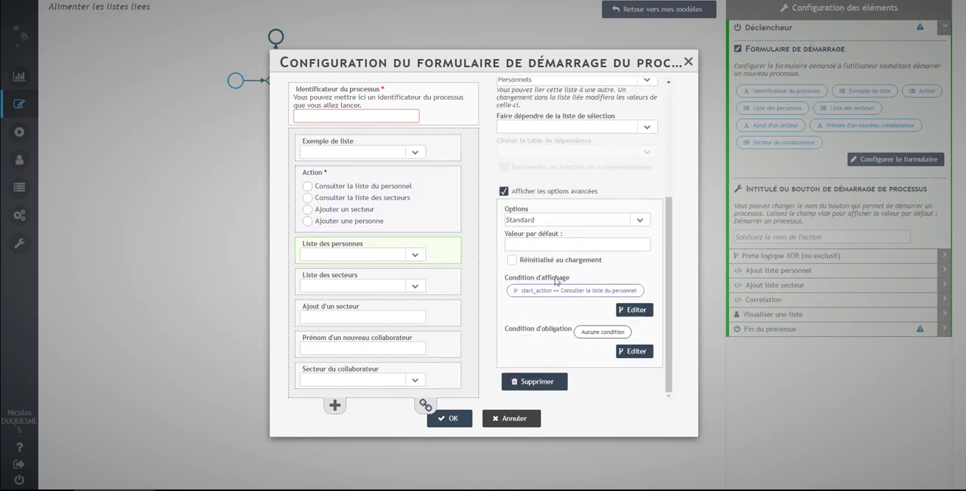
Step: Try the Action field's Ajouter un secteur and Ajouter une personne options in the start form, and validate the form
{"action": "left_click", "coordinate": [343, 210]}
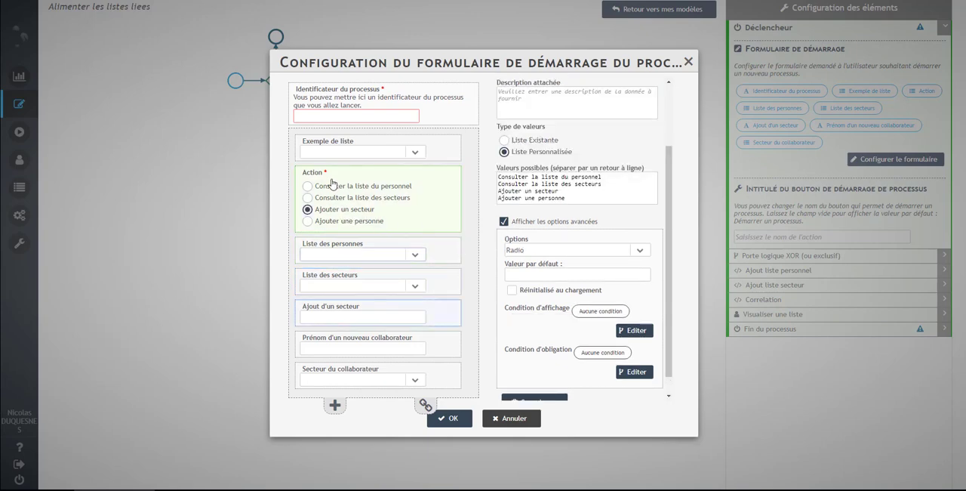
{"action": "left_click", "coordinate": [348, 223]}
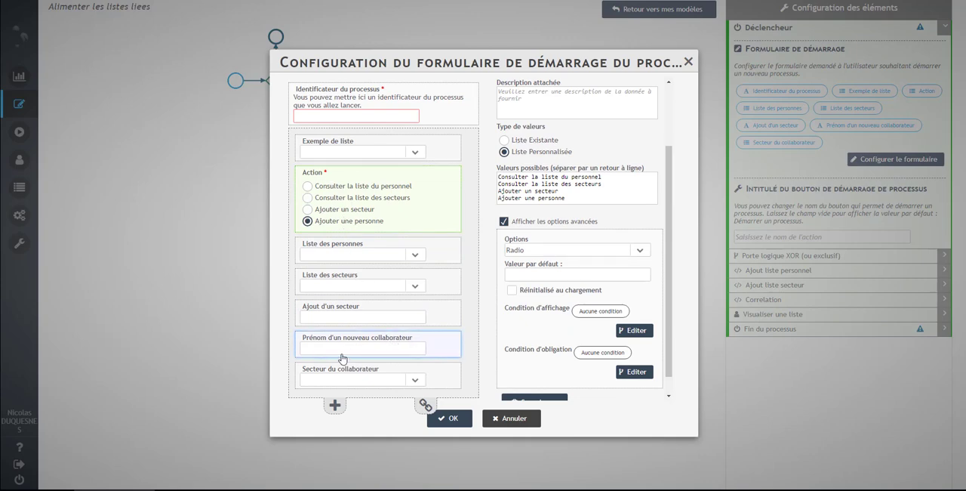
{"action": "left_click", "coordinate": [453, 419]}
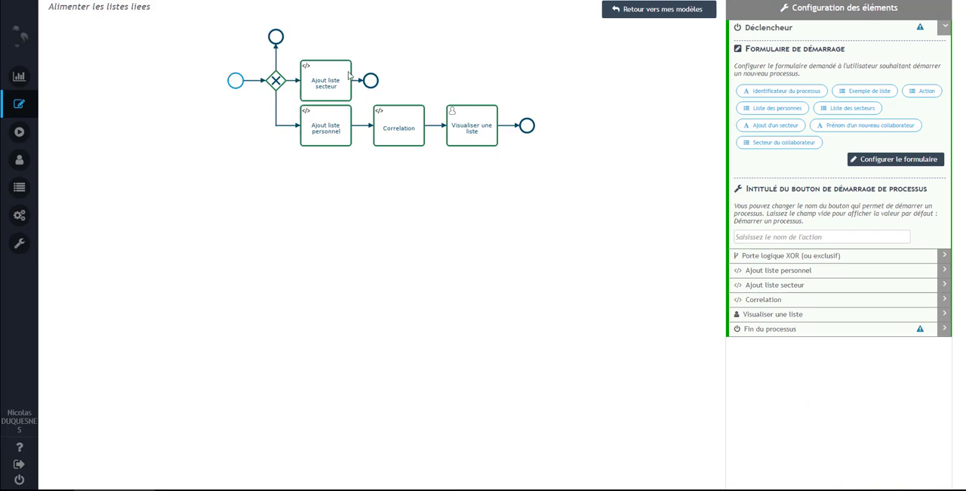
Step: Examine the Ajout liste personnel script's addElements call and its start_prenomDunNouveauCollaborateur variable, and save the script
{"action": "left_click", "coordinate": [324, 134]}
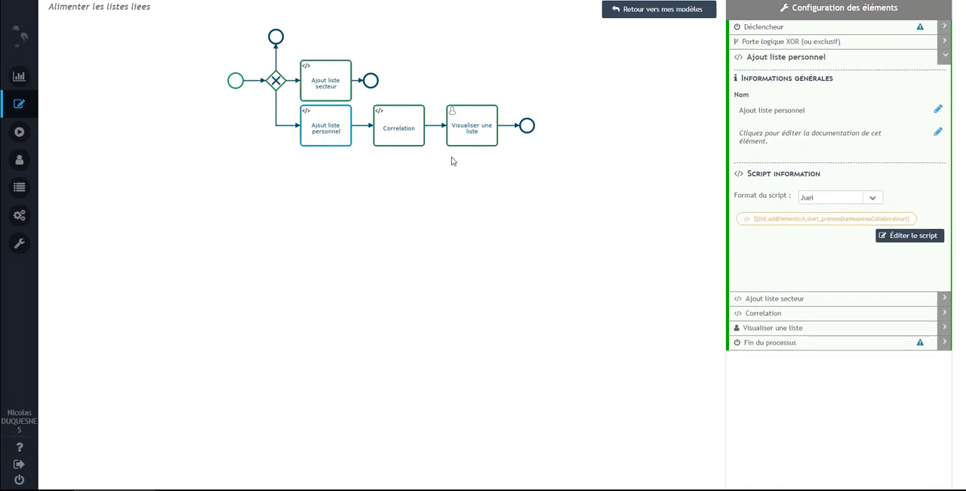
{"action": "left_click", "coordinate": [923, 239]}
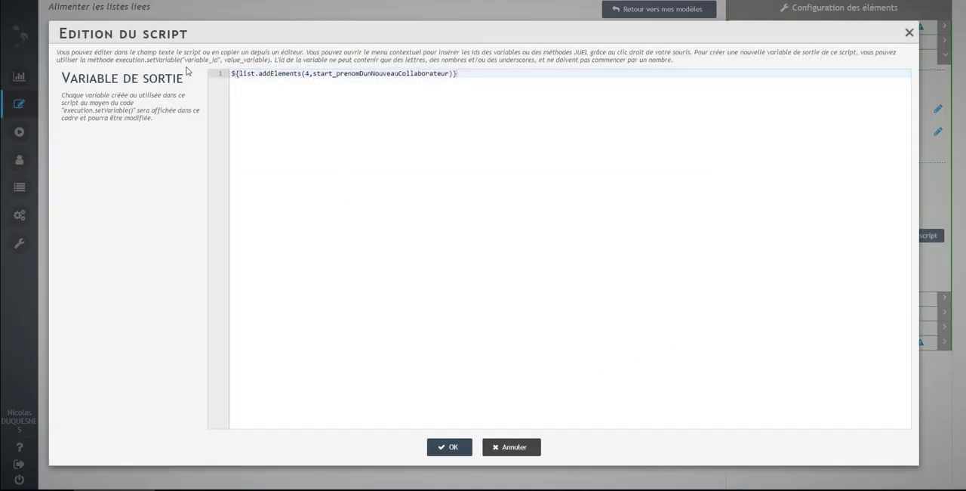
{"action": "left_click_drag", "start_coordinate": [232, 73], "coordinate": [303, 74]}
{"action": "left_click", "coordinate": [308, 73]}
{"action": "left_click_drag", "start_coordinate": [313, 74], "coordinate": [451, 73]}
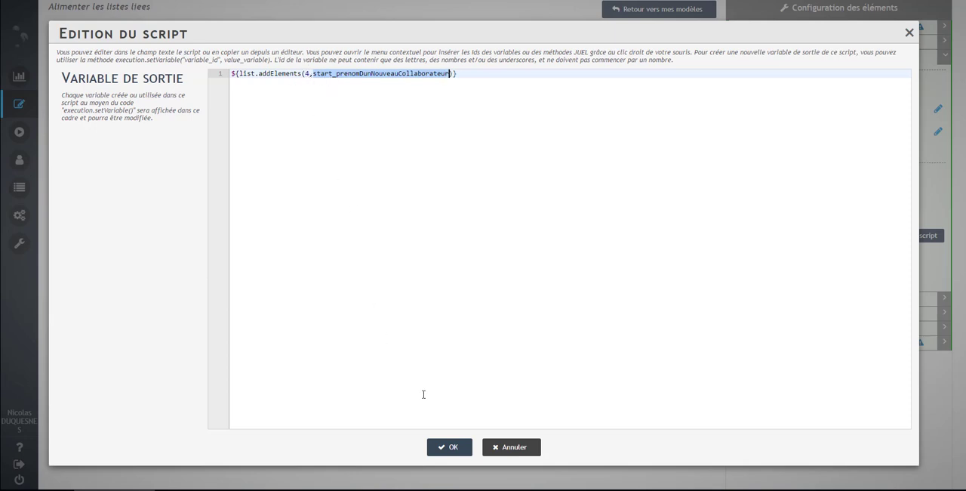
{"action": "left_click", "coordinate": [447, 449]}
Step: Look up the id of the Personnels list among the value lists of the linked lists
{"action": "mouse_move", "coordinate": [11, 172]}
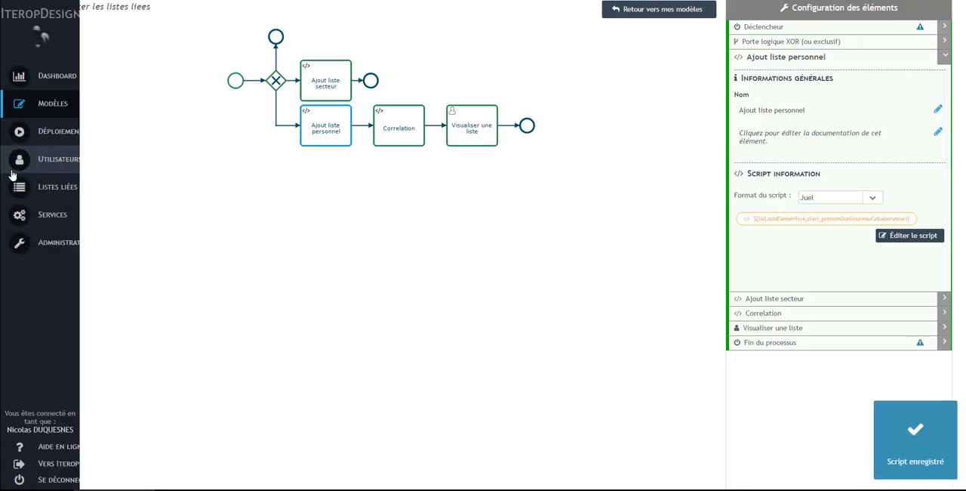
{"action": "left_click", "coordinate": [21, 187]}
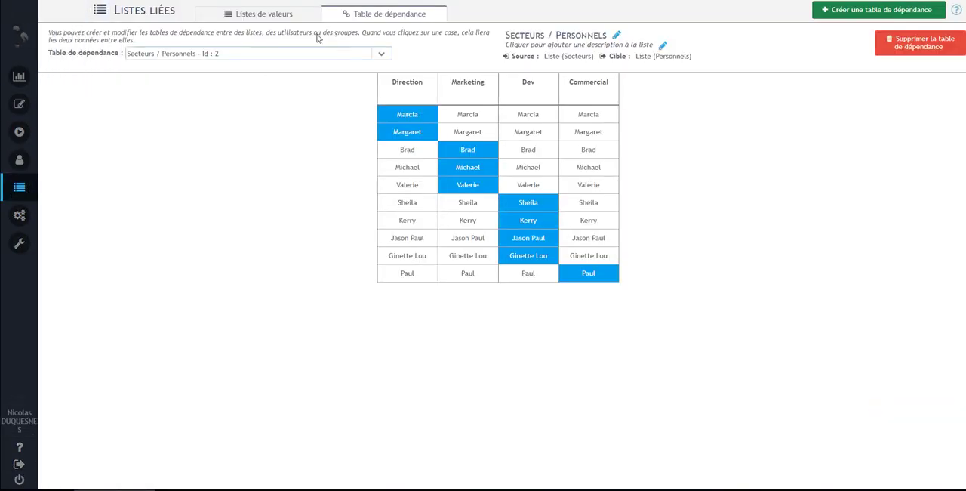
{"action": "left_click", "coordinate": [281, 17]}
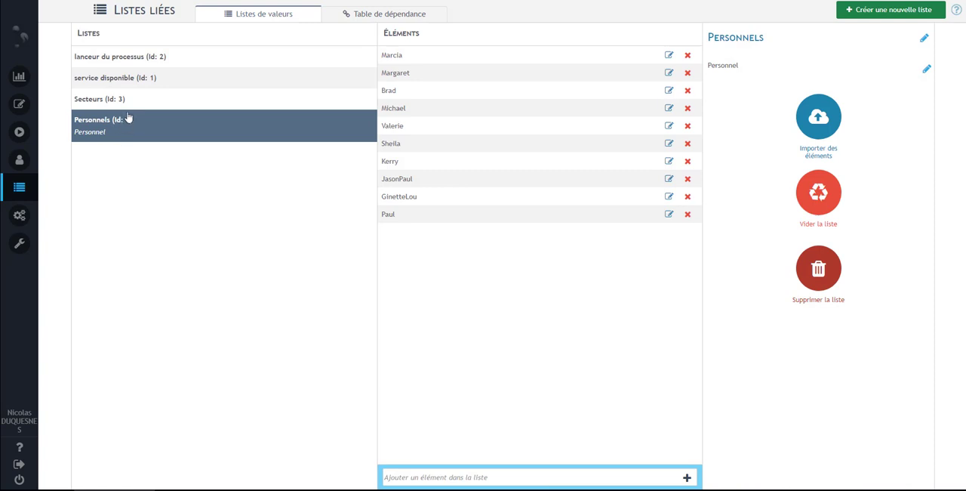
Step: Return to the Alimenter les listes liees configuration, review the list.addElements method and list id in the Ajout liste personnel script, and save it
{"action": "mouse_move", "coordinate": [15, 194]}
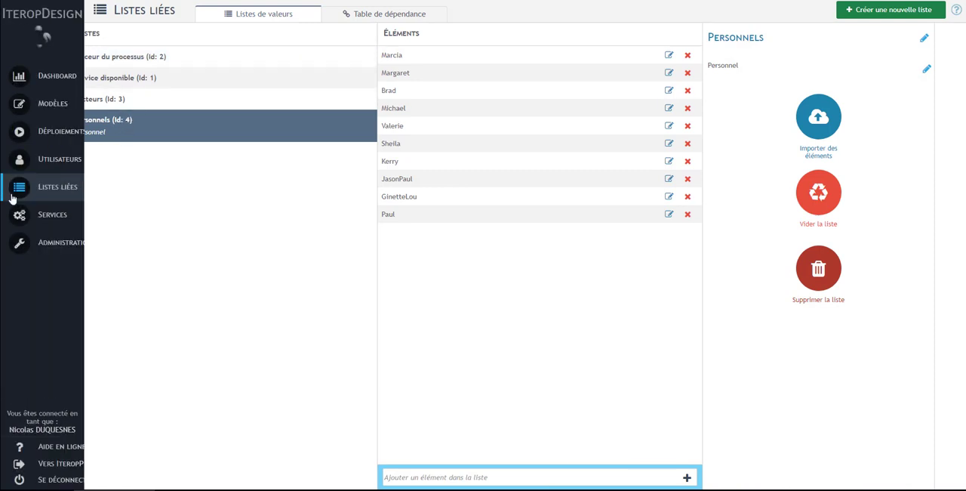
{"action": "left_click", "coordinate": [44, 109]}
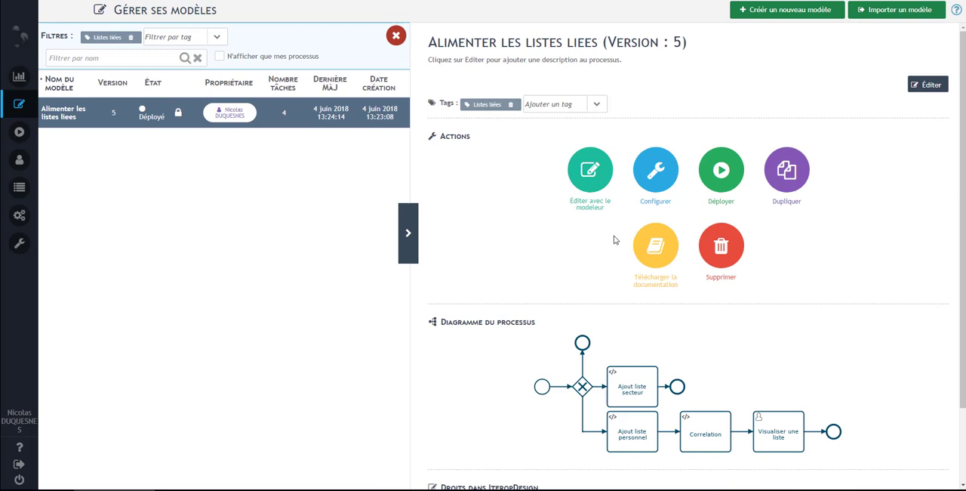
{"action": "left_click", "coordinate": [654, 178]}
{"action": "left_click", "coordinate": [328, 132]}
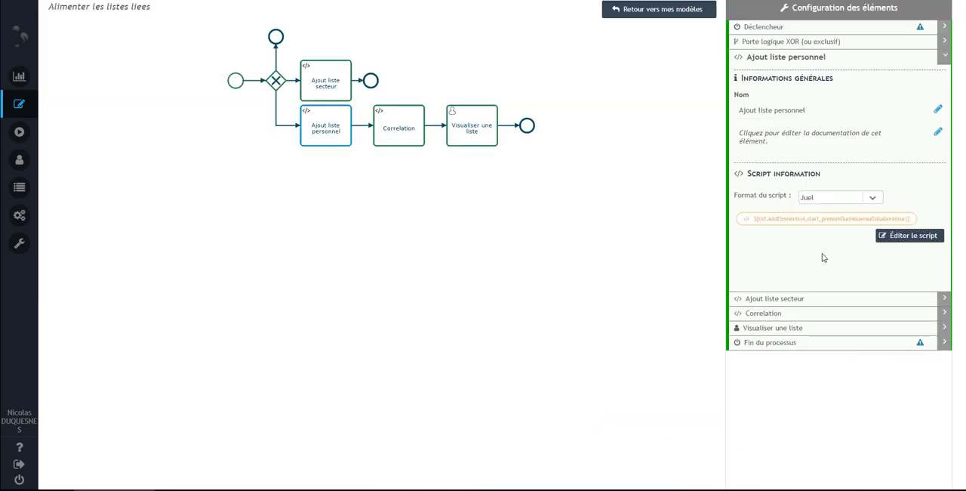
{"action": "left_click", "coordinate": [887, 243]}
{"action": "left_click", "coordinate": [426, 176]}
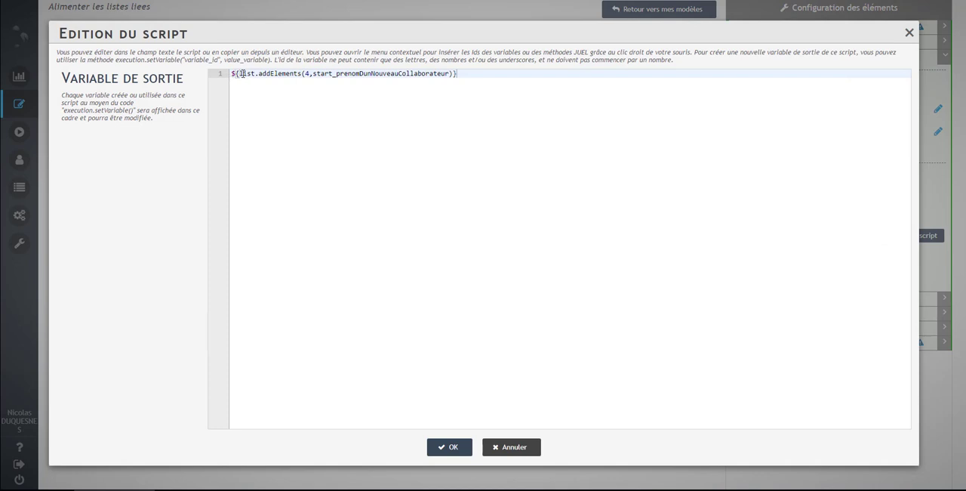
{"action": "left_click_drag", "start_coordinate": [241, 73], "coordinate": [305, 73]}
{"action": "left_click", "coordinate": [306, 74]}
{"action": "left_click", "coordinate": [447, 450]}
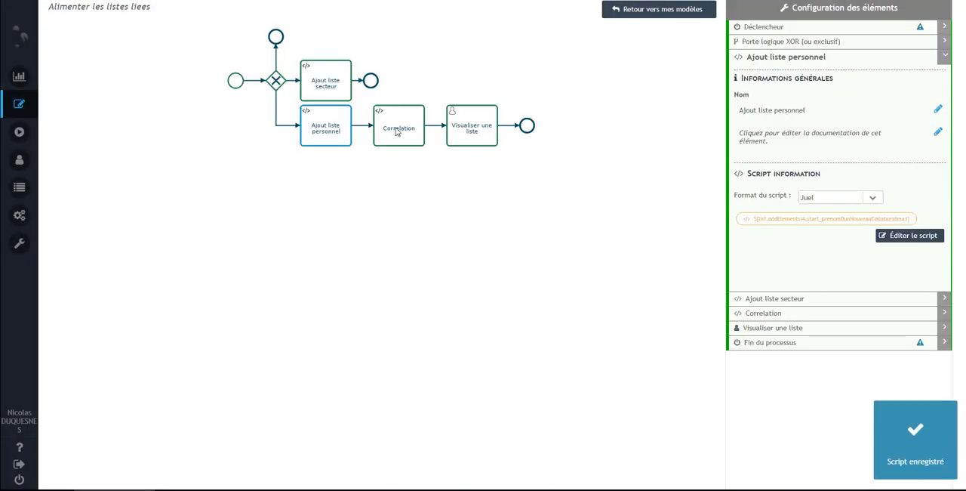
Step: Examine the Correlation task's linkTwoElements script with its dependency table id, sector and first-name variables, and save the script
{"action": "left_click", "coordinate": [392, 125]}
{"action": "left_click", "coordinate": [893, 275]}
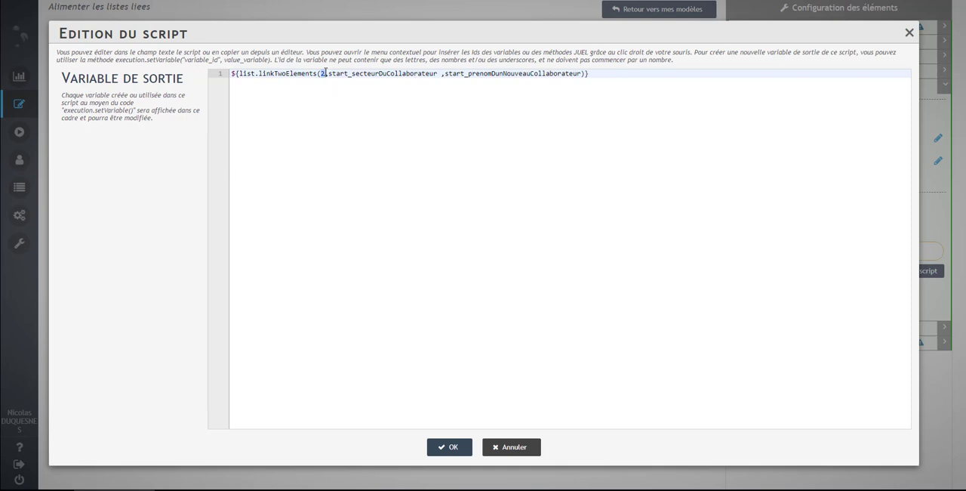
{"action": "left_click_drag", "start_coordinate": [327, 73], "coordinate": [441, 73]}
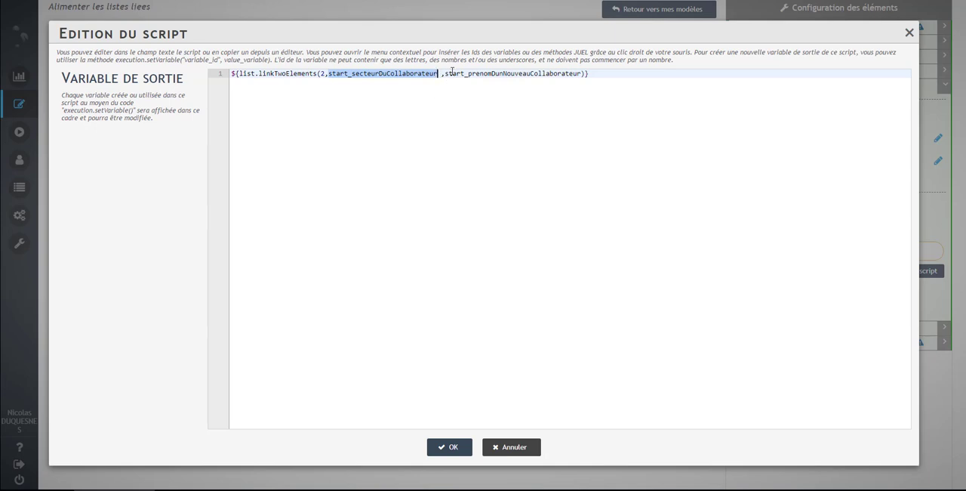
{"action": "left_click_drag", "start_coordinate": [445, 73], "coordinate": [581, 73]}
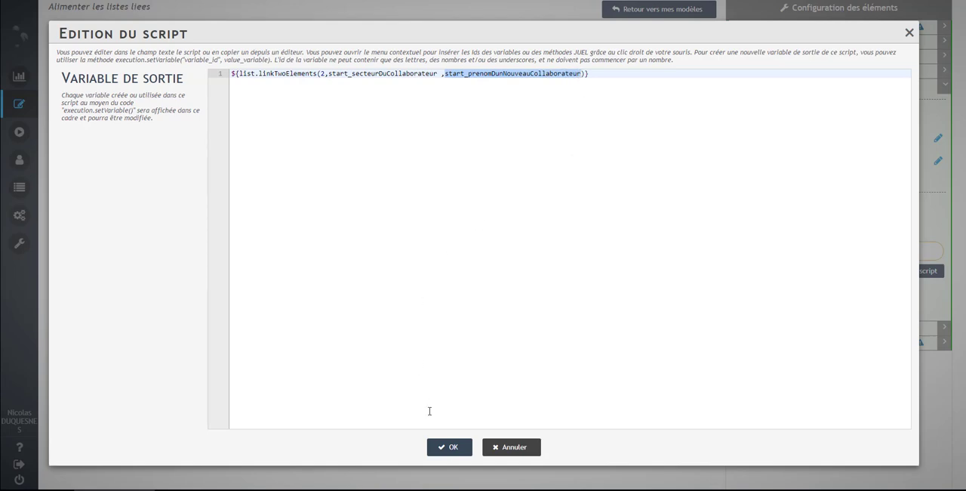
{"action": "left_click", "coordinate": [450, 447]}
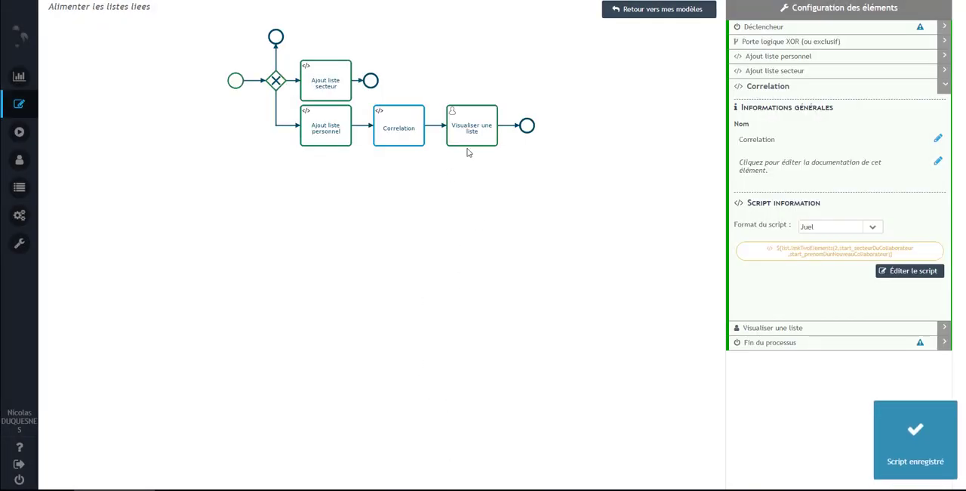